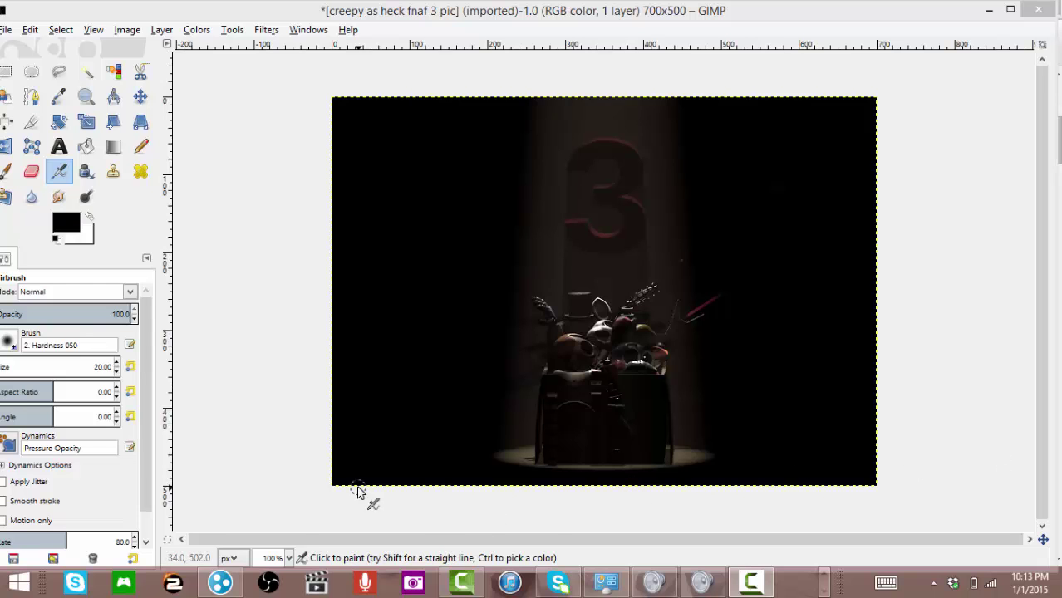
Set the foreground color to pure red (ff0000) and the airbrush size to 10
{"action": "left_click", "coordinate": [67, 223]}
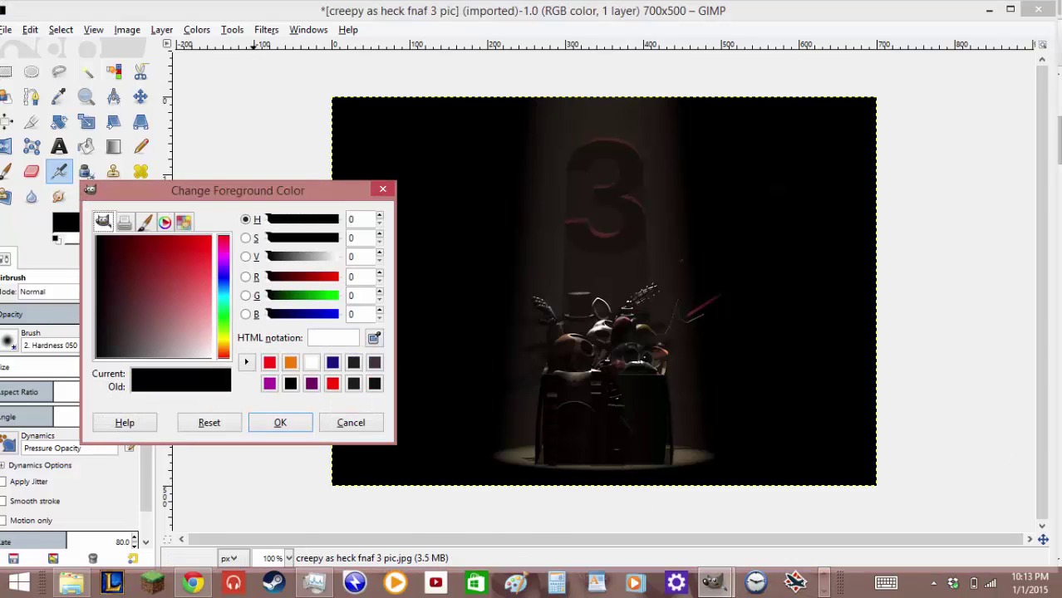
{"action": "left_click_drag", "start_coordinate": [173, 317], "coordinate": [240, 220]}
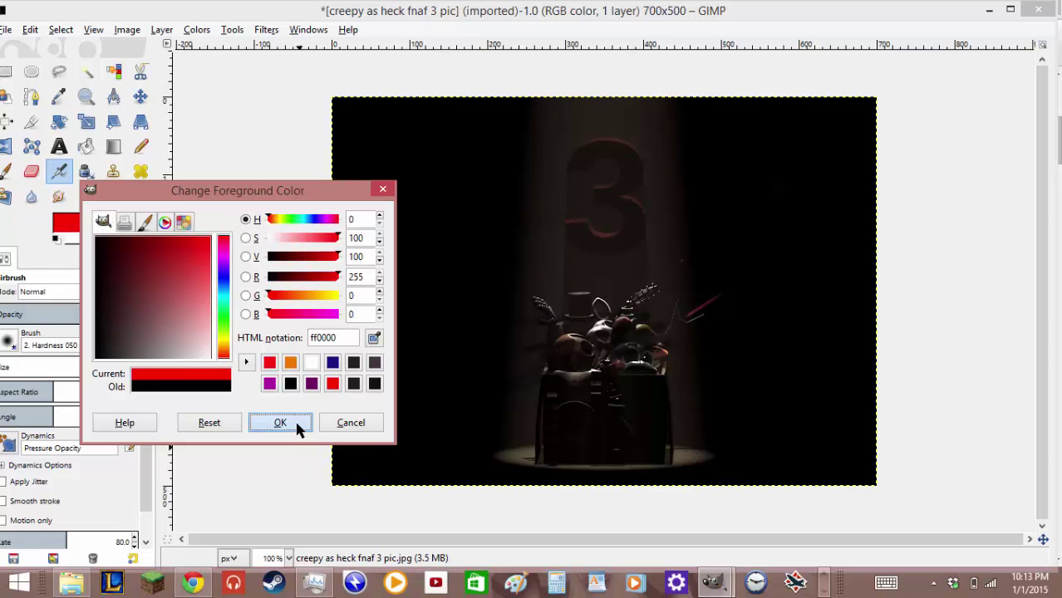
{"action": "left_click", "coordinate": [280, 422]}
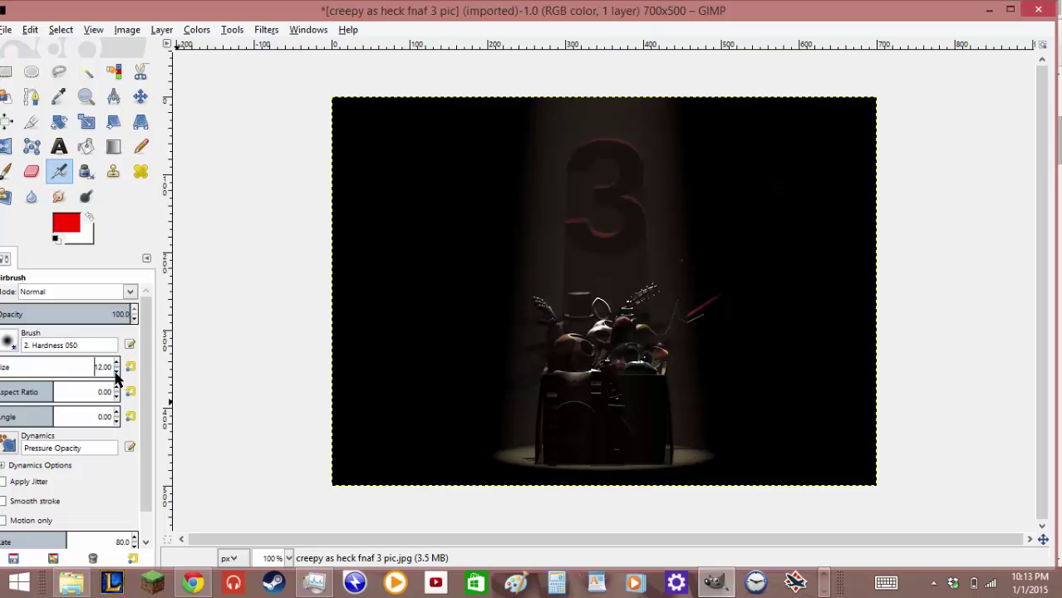
{"action": "left_click", "coordinate": [116, 375]}
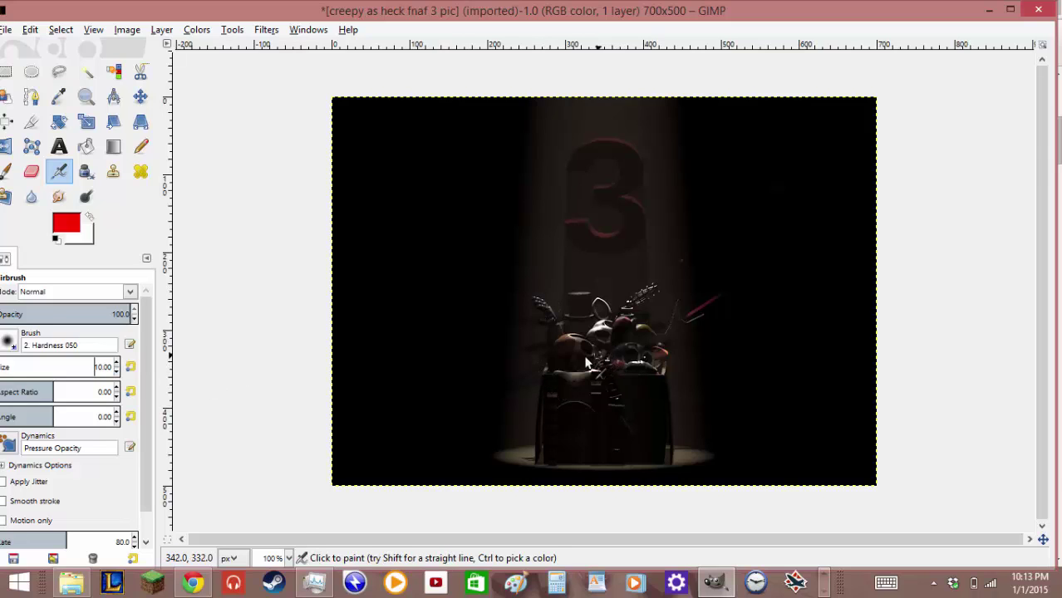
Airbrush red outlines around the dark shape on the box's front, the small dot beside the light beam, and the tall shadowy area beyond it
{"action": "left_click_drag", "start_coordinate": [588, 362], "coordinate": [599, 378]}
{"action": "left_click_drag", "start_coordinate": [640, 429], "coordinate": [625, 392]}
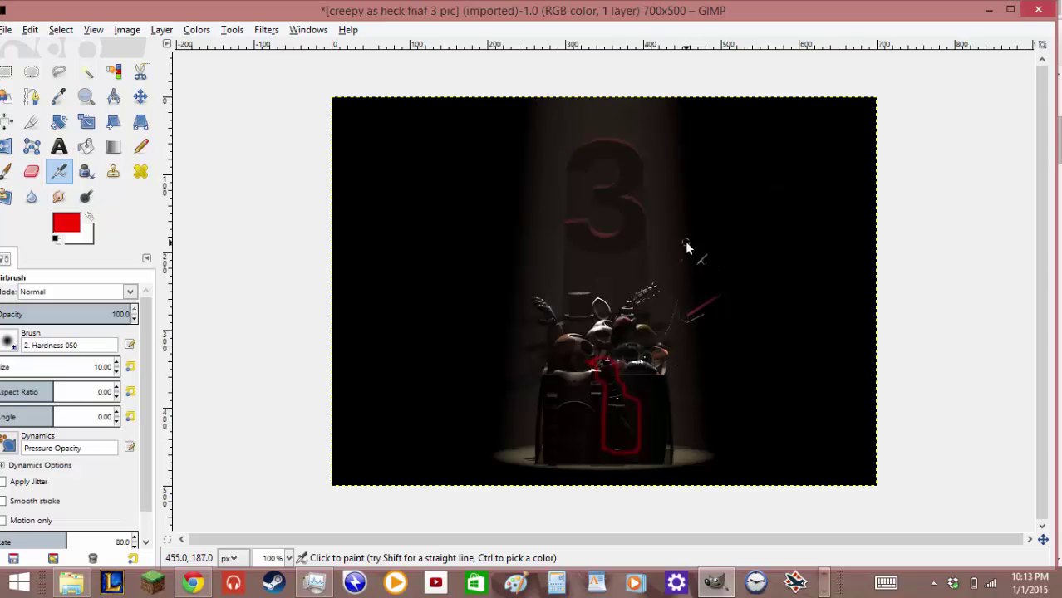
{"action": "mouse_move", "coordinate": [686, 244]}
{"action": "left_mouse_down"}
{"action": "mouse_move", "coordinate": [674, 285]}
{"action": "mouse_move", "coordinate": [697, 274]}
{"action": "mouse_move", "coordinate": [685, 246]}
{"action": "left_mouse_up"}
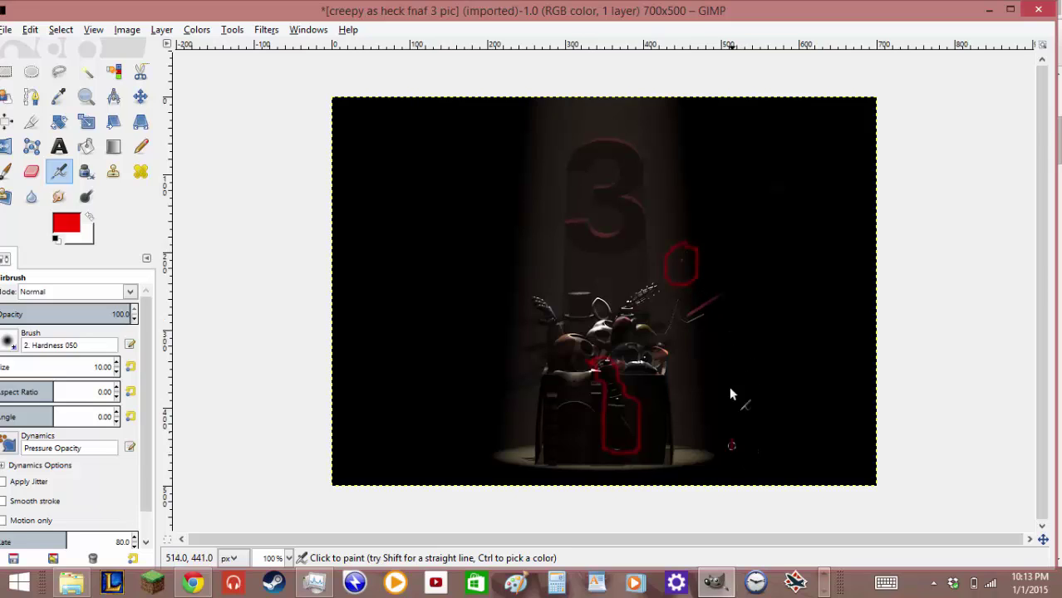
{"action": "mouse_move", "coordinate": [722, 274]}
{"action": "left_mouse_down"}
{"action": "mouse_move", "coordinate": [716, 174]}
{"action": "mouse_move", "coordinate": [762, 132]}
{"action": "left_mouse_up"}
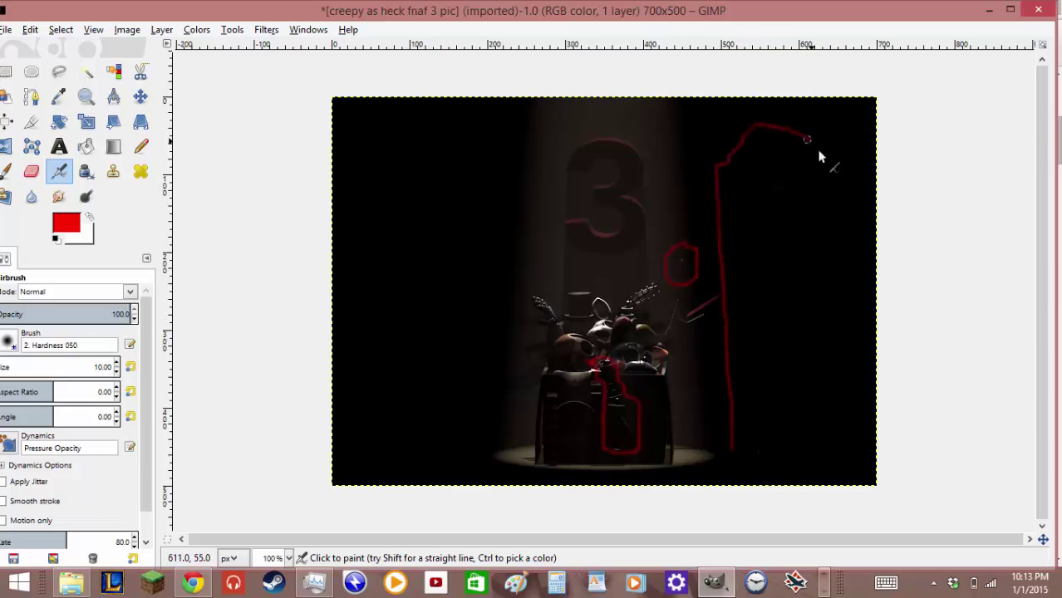
{"action": "mouse_move", "coordinate": [819, 152]}
{"action": "left_mouse_down"}
{"action": "mouse_move", "coordinate": [851, 216]}
{"action": "mouse_move", "coordinate": [866, 222]}
{"action": "mouse_move", "coordinate": [893, 380]}
{"action": "mouse_move", "coordinate": [854, 469]}
{"action": "left_mouse_up"}
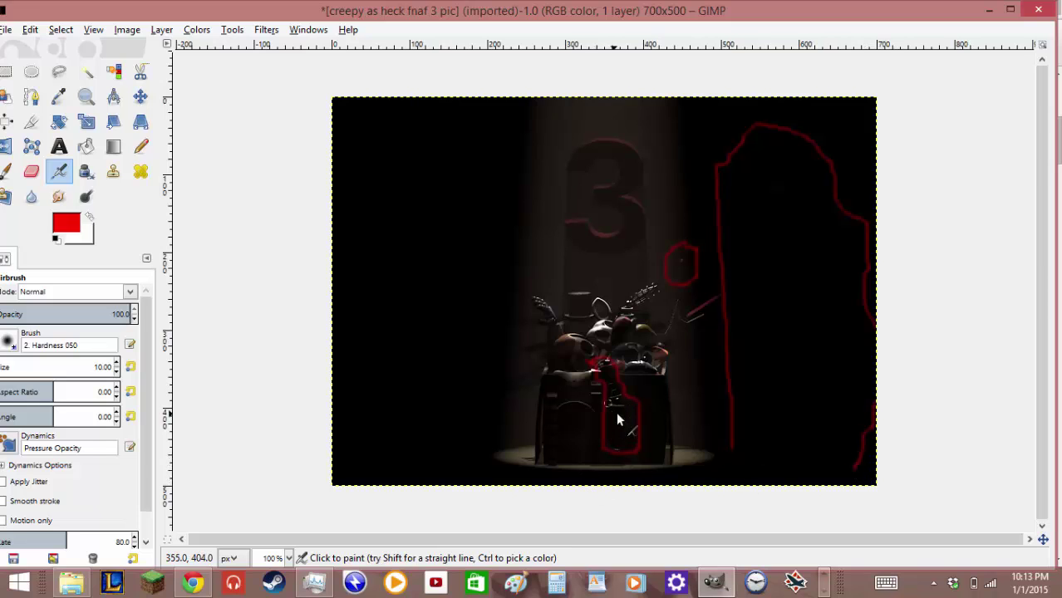
Keep the red foreground color and airbrush a roughly rectangular outline around the left half of the box's front
{"action": "left_click", "coordinate": [75, 226]}
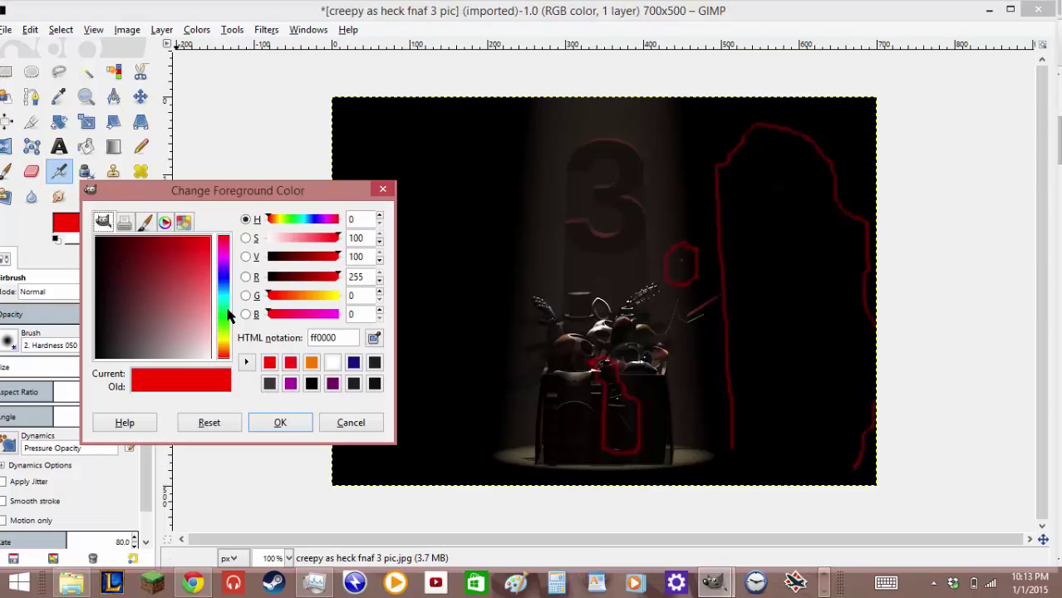
{"action": "left_click", "coordinate": [291, 426]}
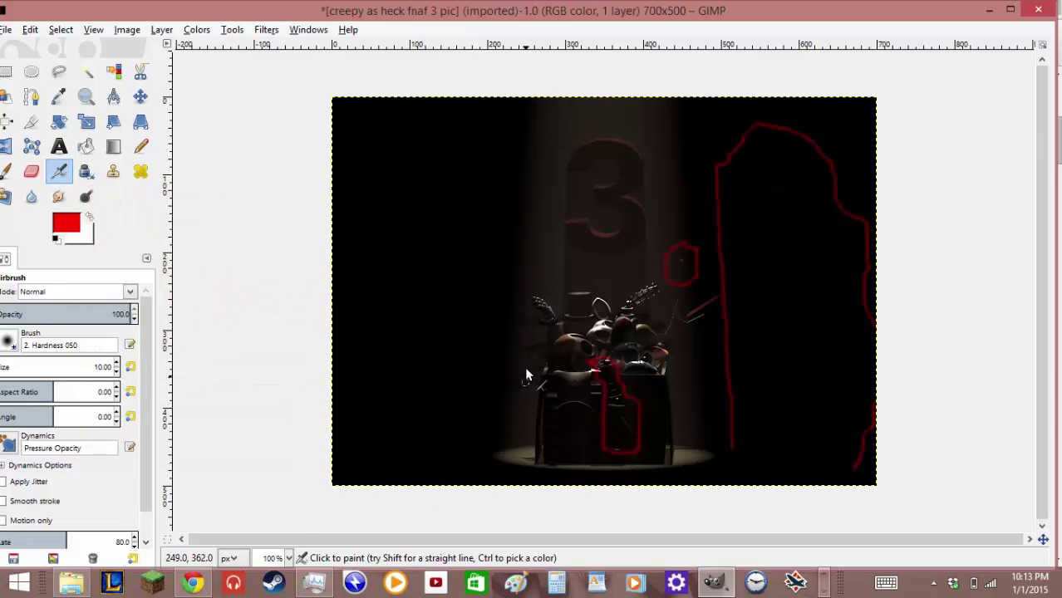
{"action": "mouse_move", "coordinate": [525, 367]}
{"action": "left_mouse_down"}
{"action": "mouse_move", "coordinate": [525, 443]}
{"action": "mouse_move", "coordinate": [558, 462]}
{"action": "left_mouse_up"}
{"action": "mouse_move", "coordinate": [604, 425]}
{"action": "left_mouse_down"}
{"action": "mouse_move", "coordinate": [601, 377]}
{"action": "mouse_move", "coordinate": [525, 368]}
{"action": "left_mouse_up"}
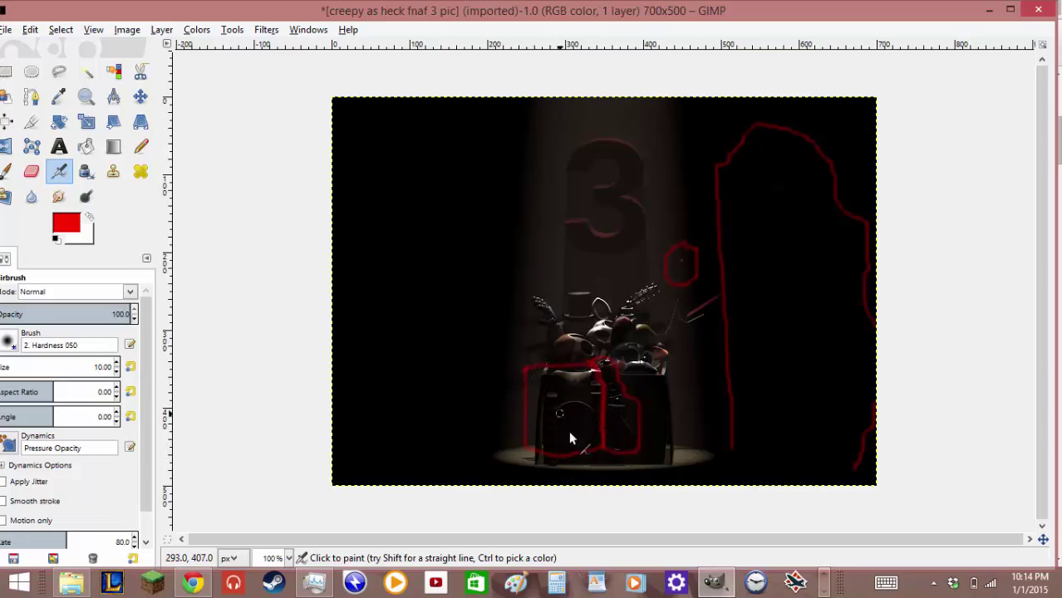
Switch to Chrome and search Google Images for "paper plate mystery fnaf 2"
{"action": "left_click", "coordinate": [822, 587]}
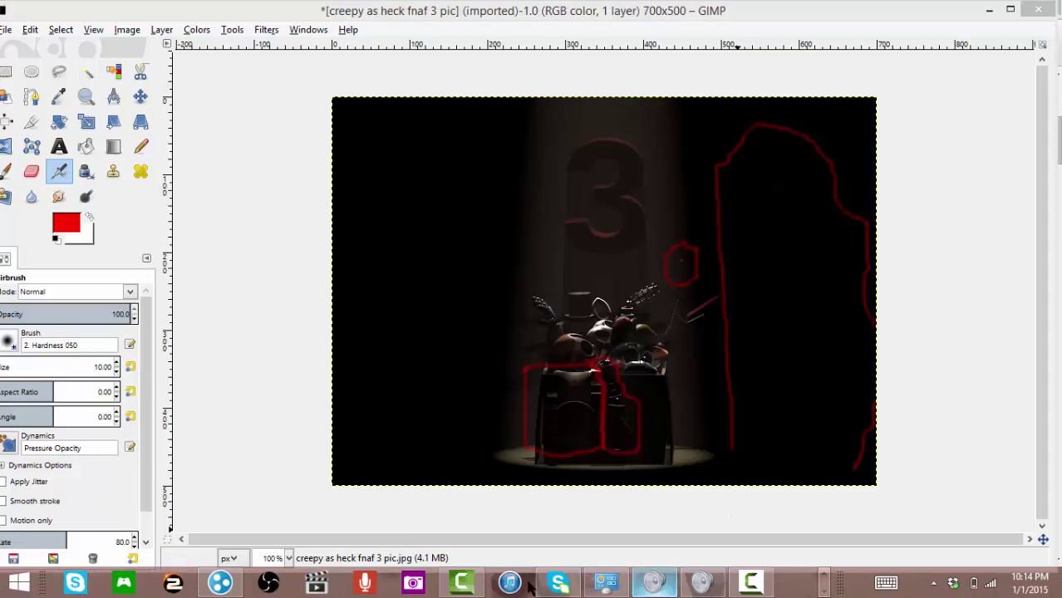
{"action": "left_click", "coordinate": [825, 587]}
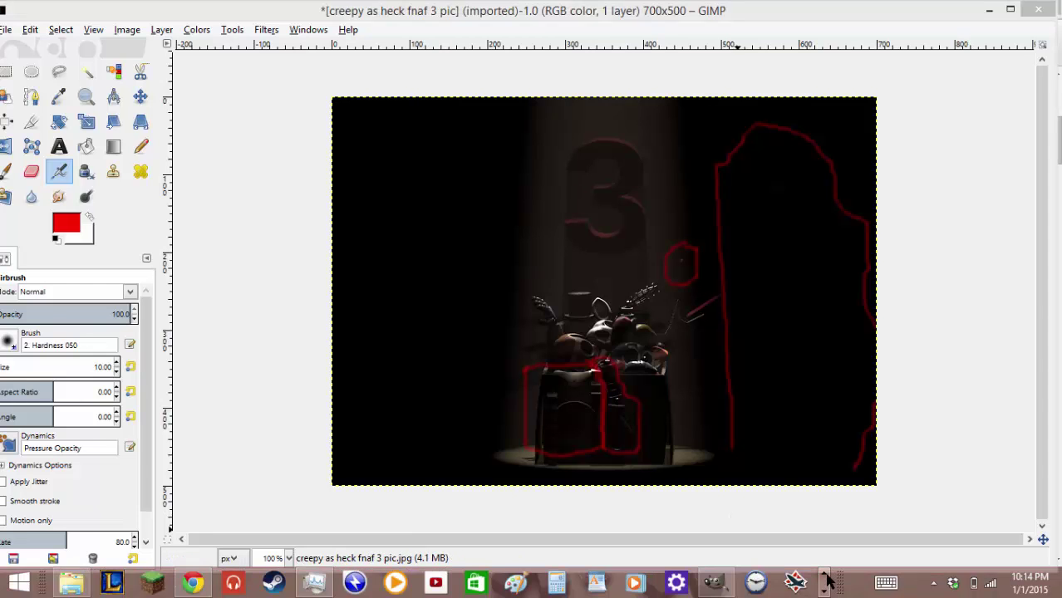
{"action": "left_click", "coordinate": [193, 584]}
{"action": "left_click", "coordinate": [172, 10]}
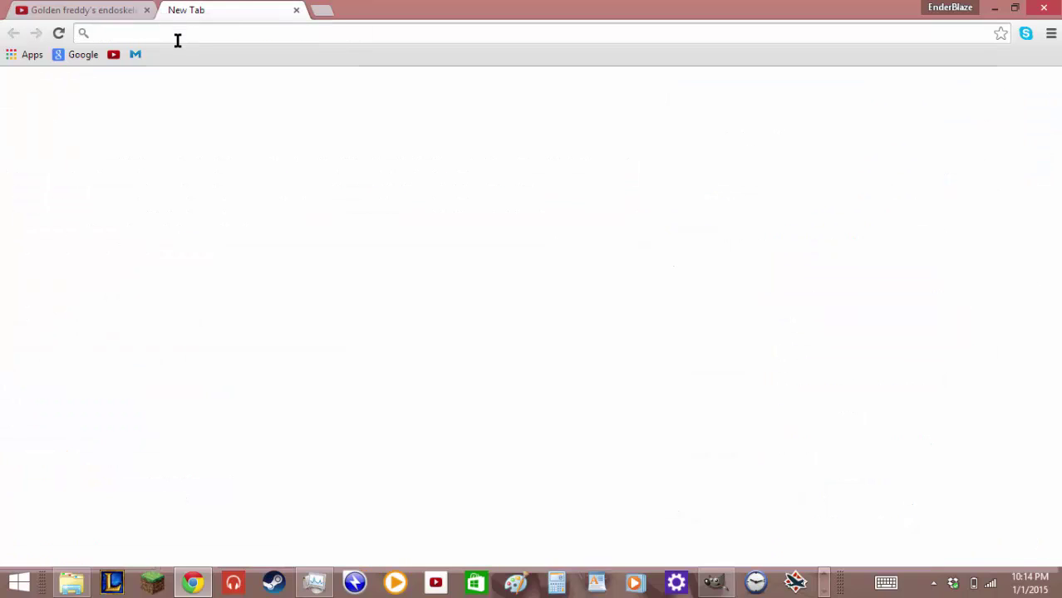
{"action": "type", "text": "Par"}
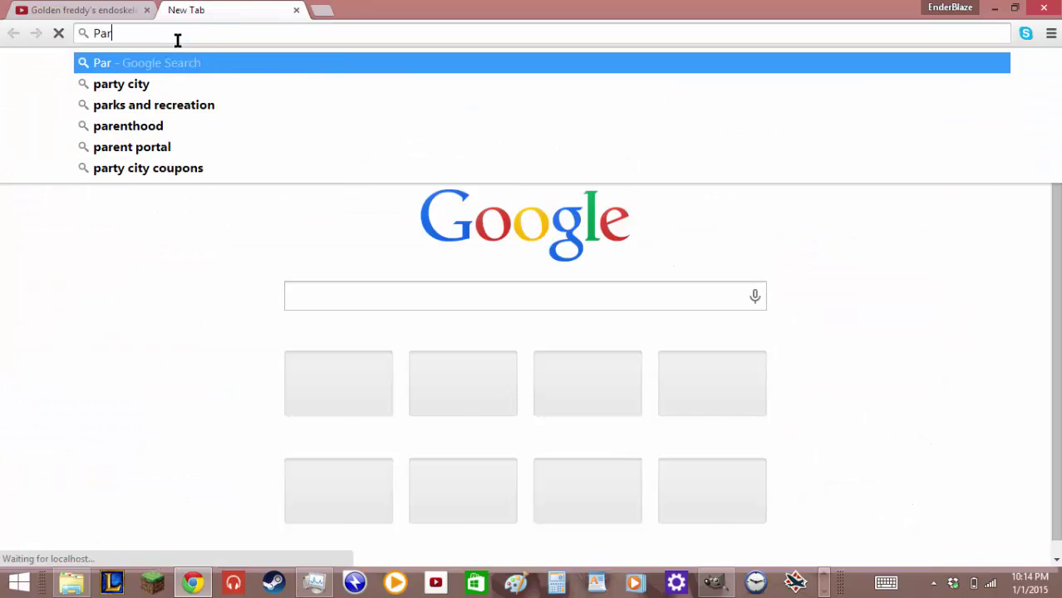
{"action": "key", "text": "BackSpace"}
{"action": "type", "text": "per"}
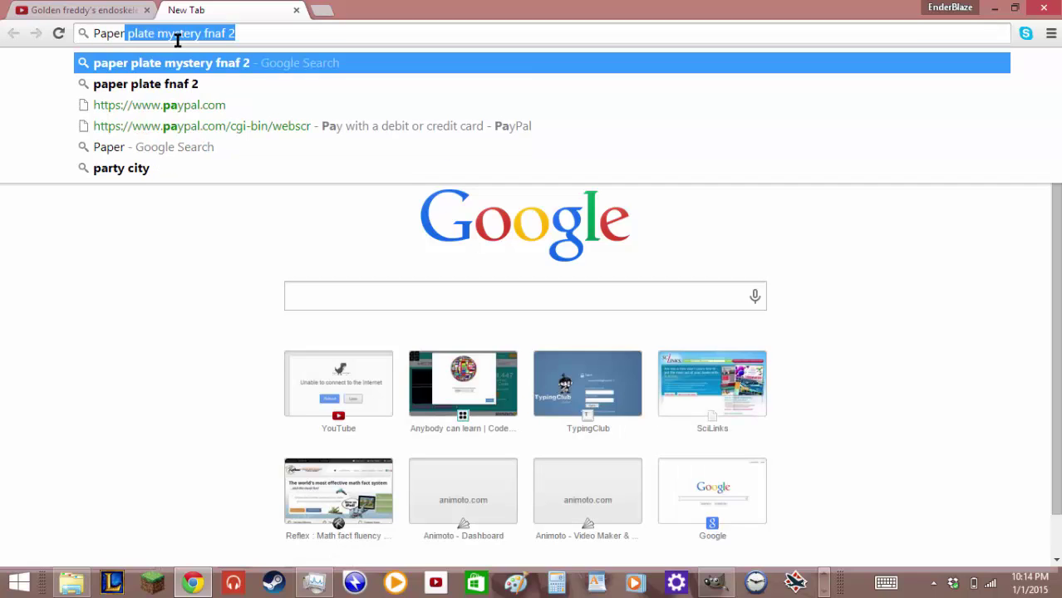
{"action": "key", "text": "Return"}
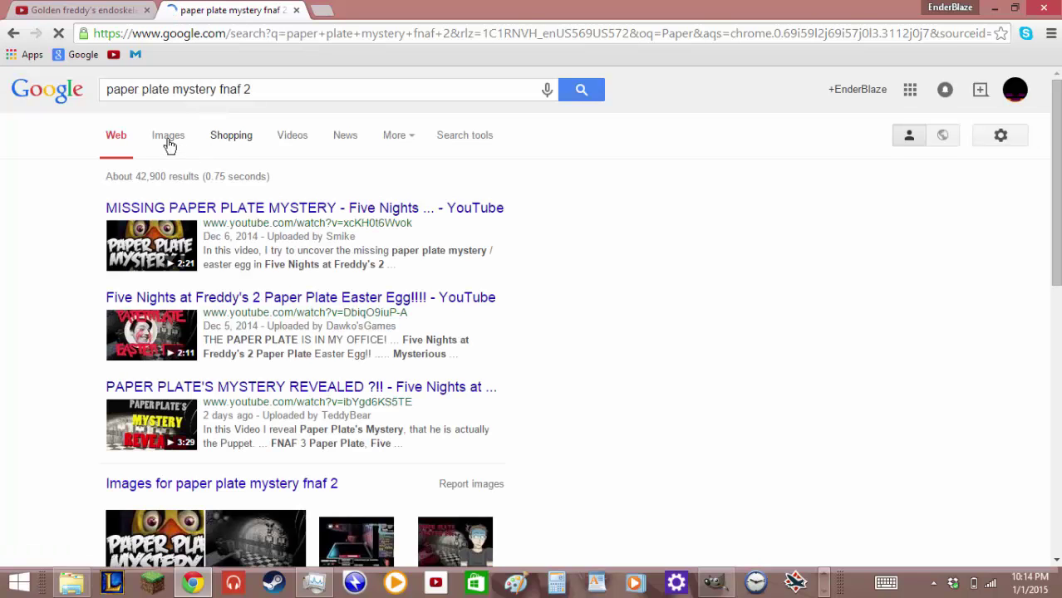
{"action": "left_click", "coordinate": [168, 143]}
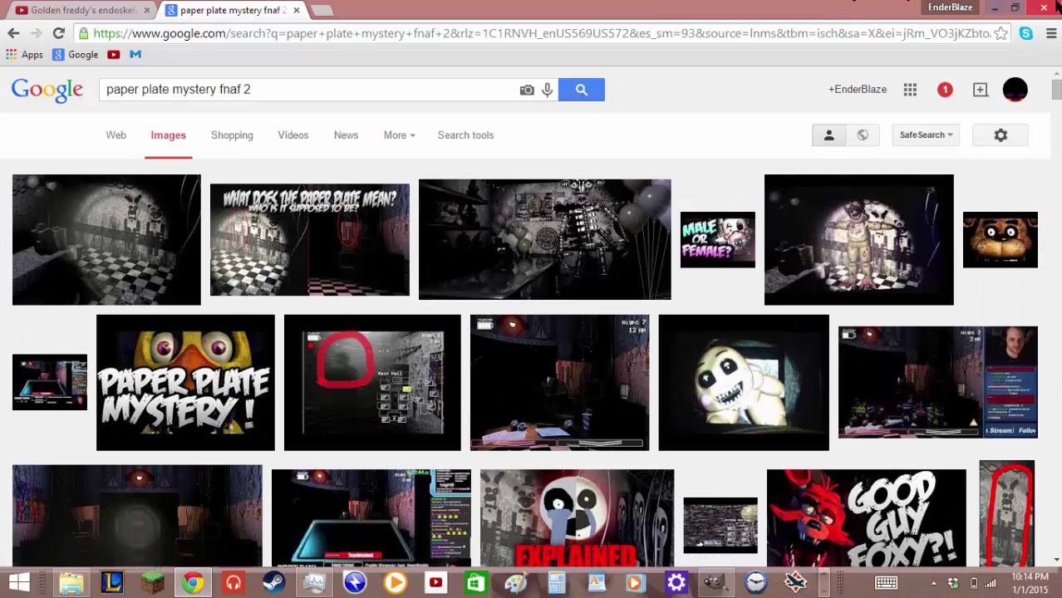
Return to GIMP and airbrush a red outline around the pile of animatronic parts above the box
{"action": "left_click", "coordinate": [988, 10]}
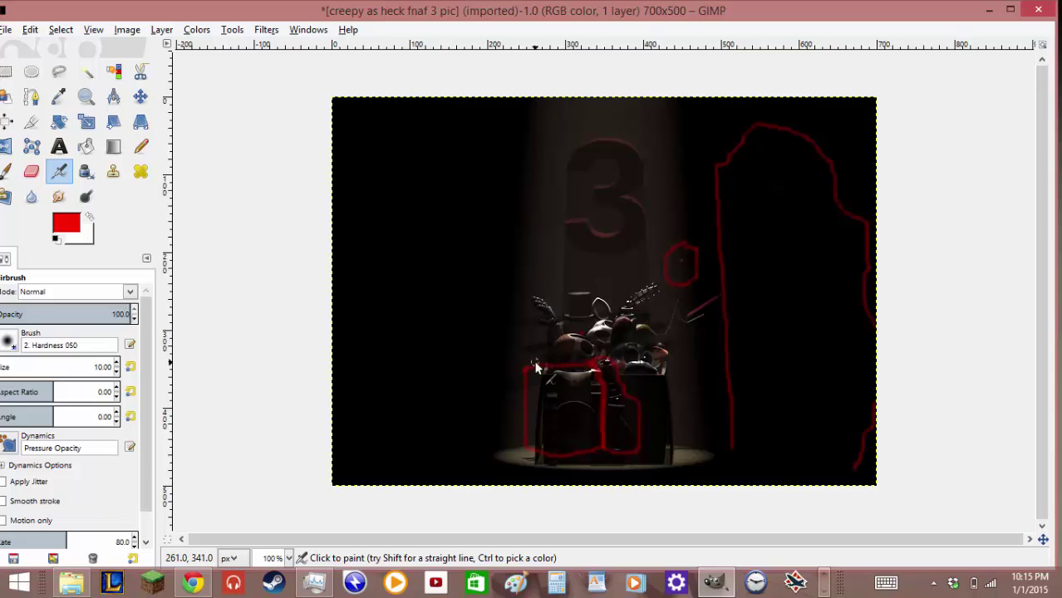
{"action": "mouse_move", "coordinate": [528, 365]}
{"action": "left_mouse_down"}
{"action": "mouse_move", "coordinate": [530, 284]}
{"action": "mouse_move", "coordinate": [653, 260]}
{"action": "mouse_move", "coordinate": [671, 290]}
{"action": "mouse_move", "coordinate": [711, 300]}
{"action": "mouse_move", "coordinate": [716, 323]}
{"action": "mouse_move", "coordinate": [666, 373]}
{"action": "mouse_move", "coordinate": [597, 358]}
{"action": "mouse_move", "coordinate": [547, 364]}
{"action": "left_mouse_up"}
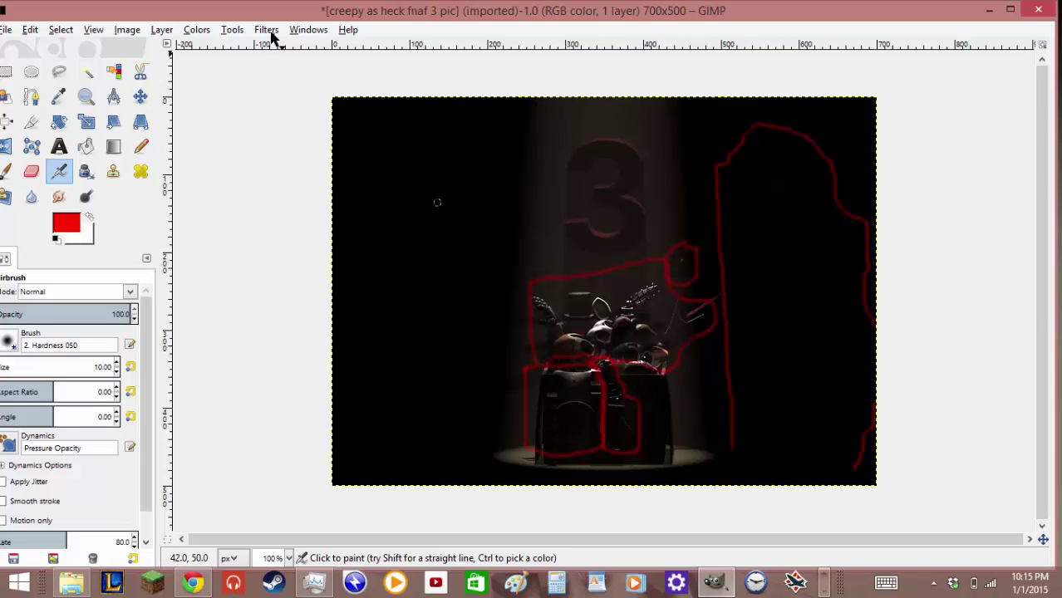
Apply a brightness of 127 and a contrast of 127 to the image
{"action": "left_click", "coordinate": [197, 32]}
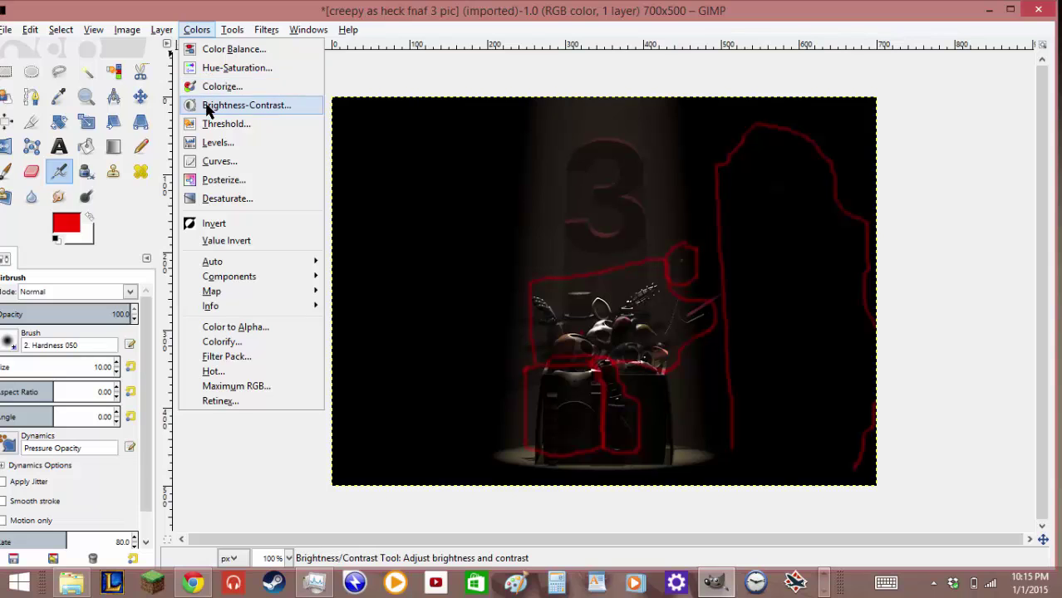
{"action": "left_click", "coordinate": [209, 106]}
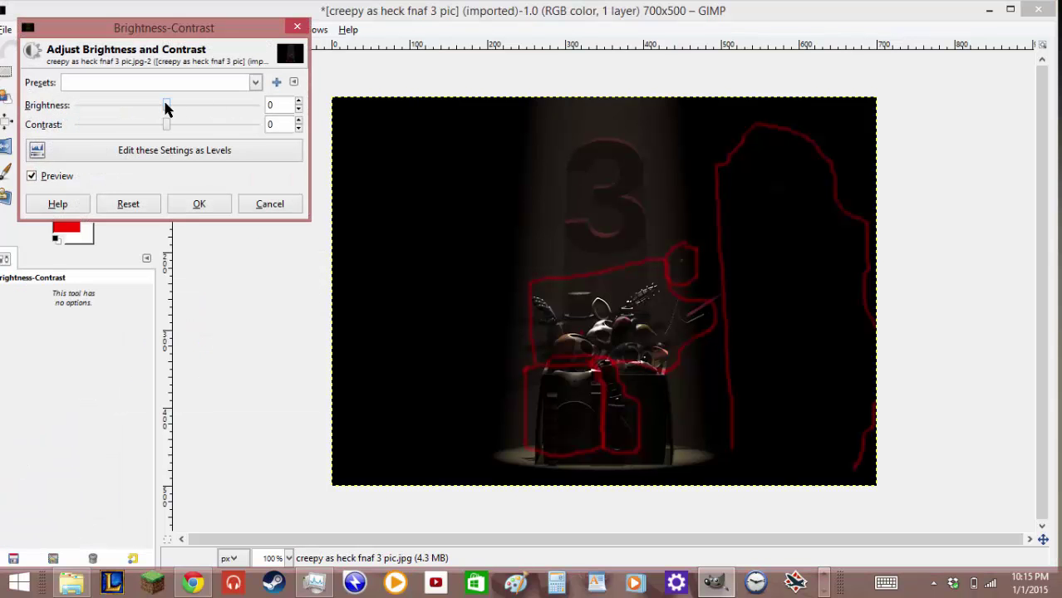
{"action": "left_click_drag", "start_coordinate": [166, 108], "coordinate": [242, 129]}
{"action": "left_click_drag", "start_coordinate": [168, 107], "coordinate": [273, 128]}
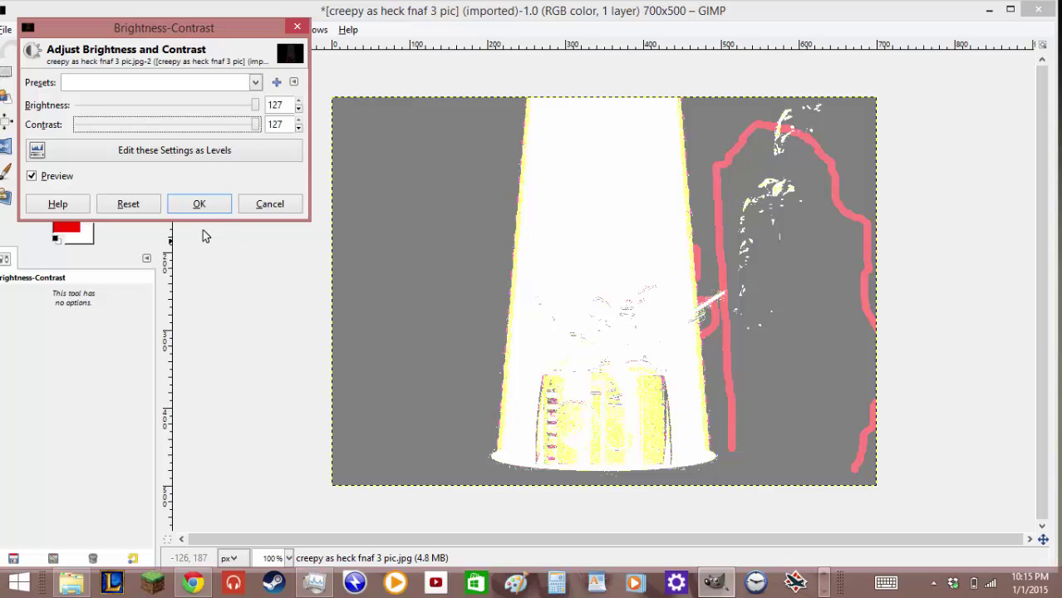
{"action": "left_click", "coordinate": [200, 203]}
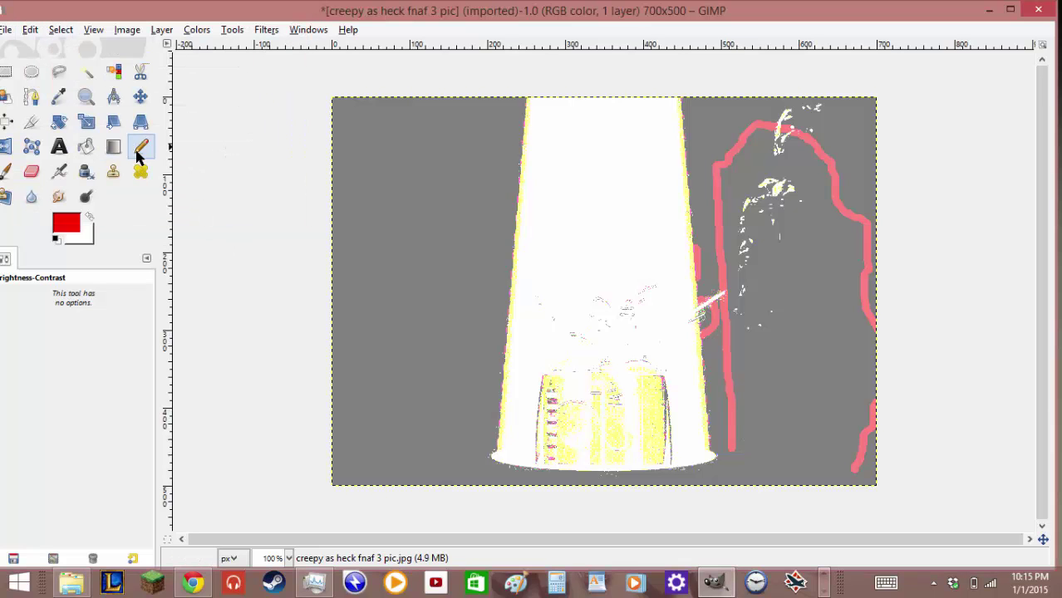
Outline the pale marks of the hidden figure beside the light beam in red with the Pencil tool at size 10
{"action": "left_click", "coordinate": [139, 153]}
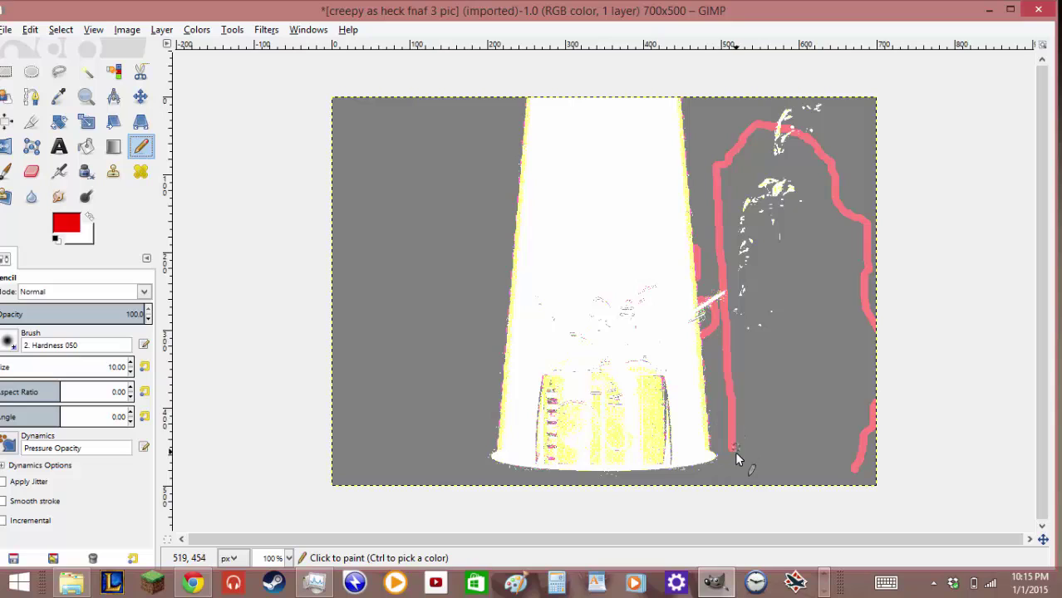
{"action": "mouse_move", "coordinate": [739, 352]}
{"action": "left_mouse_down"}
{"action": "mouse_move", "coordinate": [734, 202]}
{"action": "mouse_move", "coordinate": [755, 165]}
{"action": "mouse_move", "coordinate": [754, 125]}
{"action": "mouse_move", "coordinate": [779, 101]}
{"action": "mouse_move", "coordinate": [834, 105]}
{"action": "mouse_move", "coordinate": [846, 178]}
{"action": "mouse_move", "coordinate": [872, 233]}
{"action": "left_mouse_up"}
{"action": "left_click_drag", "start_coordinate": [734, 449], "coordinate": [733, 480]}
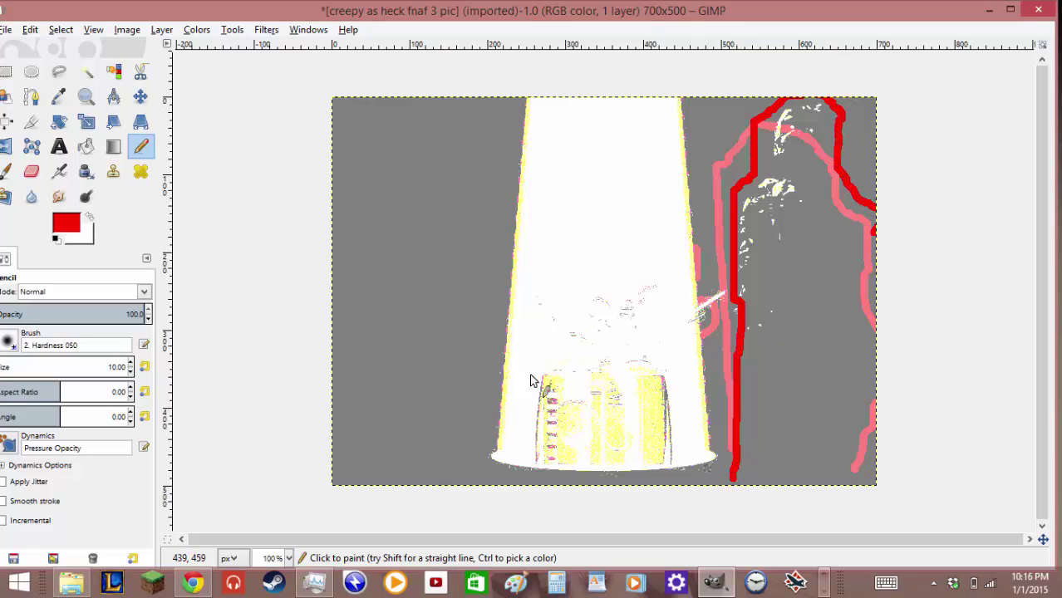
Try to darken the image with brightness -117 and contrast 31, and reset both values
{"action": "left_click", "coordinate": [202, 30]}
{"action": "left_click", "coordinate": [203, 101]}
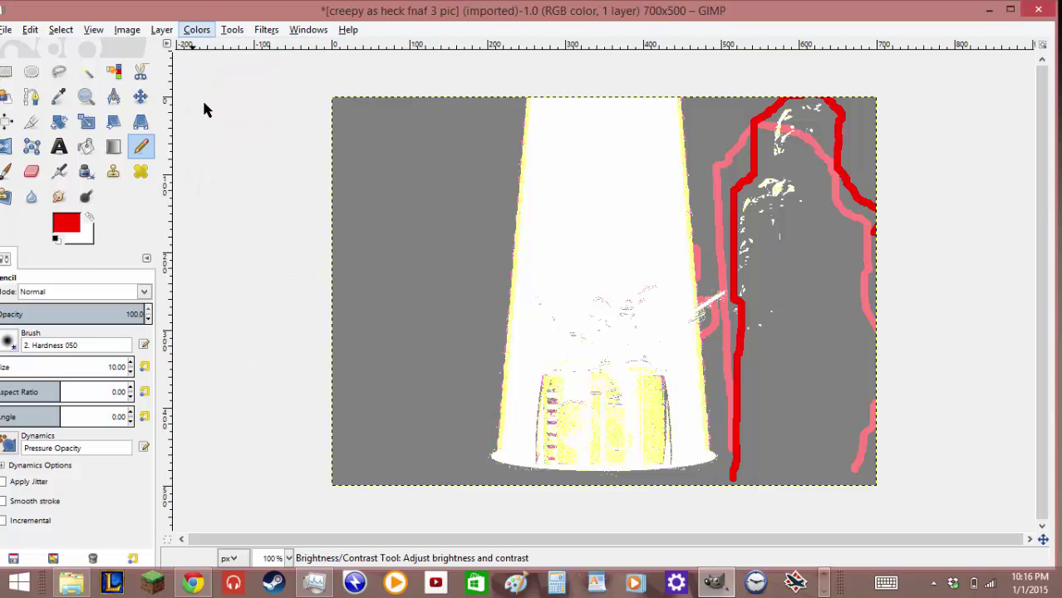
{"action": "left_click_drag", "start_coordinate": [171, 106], "coordinate": [81, 114]}
{"action": "left_click_drag", "start_coordinate": [152, 121], "coordinate": [123, 112]}
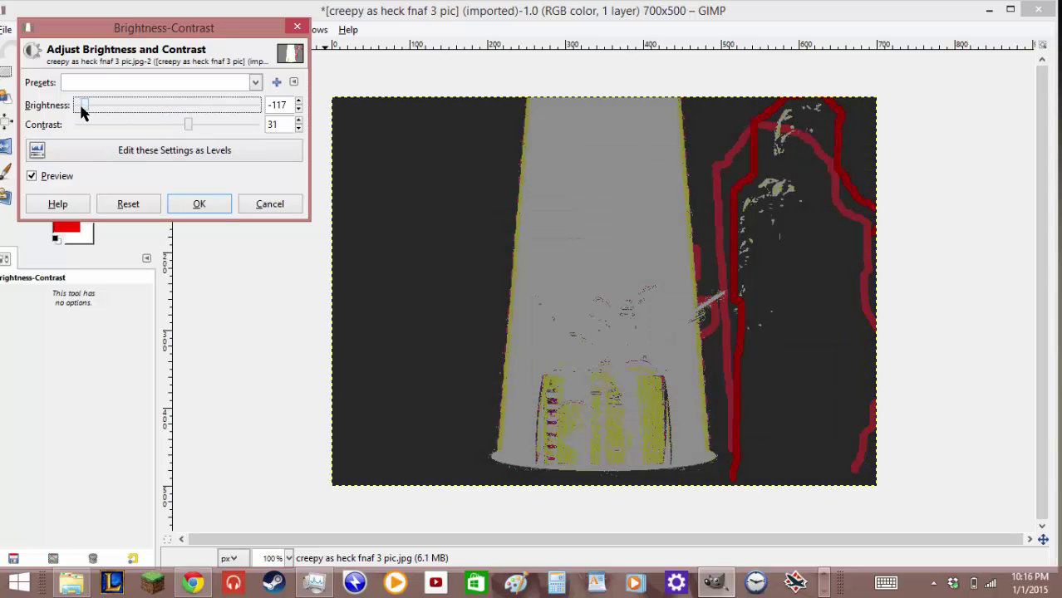
{"action": "left_click", "coordinate": [120, 204]}
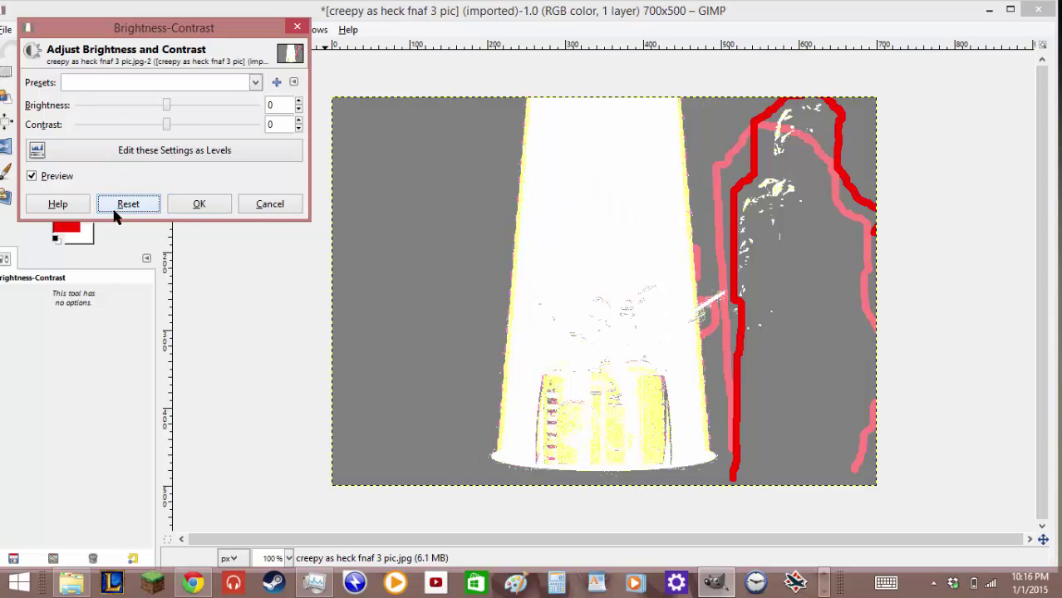
{"action": "left_click", "coordinate": [210, 199]}
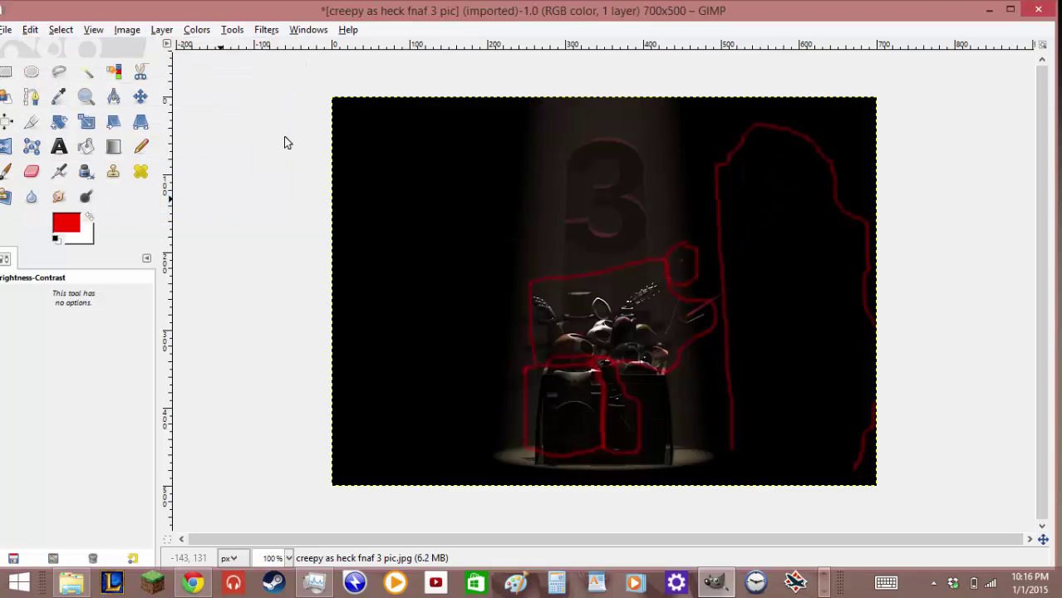
Draw a bold red Pencil outline at size 10 around the tall shadowy figure beside the light beam, extending it to the image's lower edge
{"action": "left_click", "coordinate": [146, 148]}
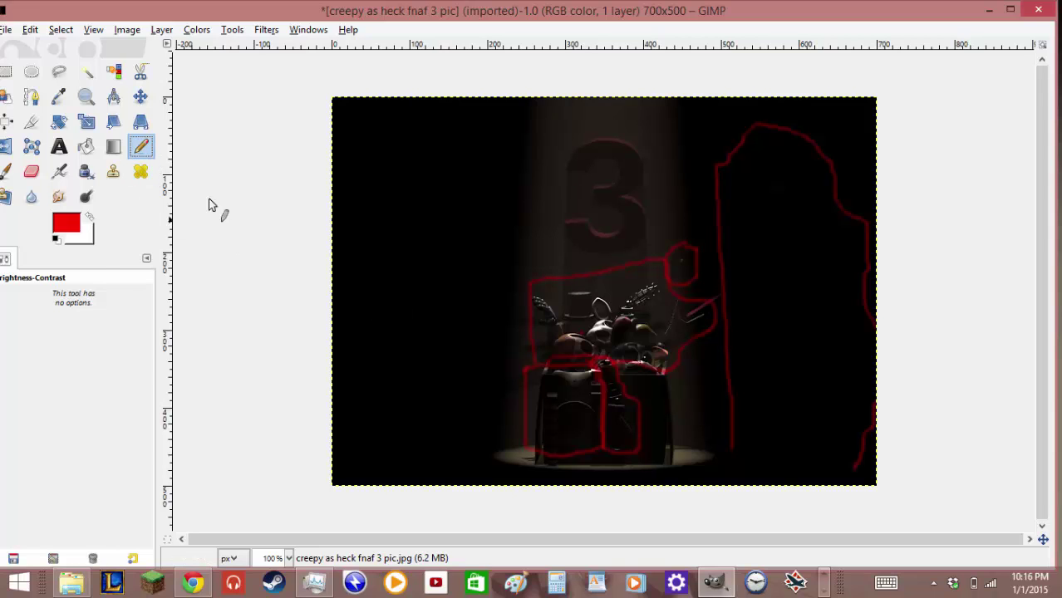
{"action": "left_click_drag", "start_coordinate": [737, 458], "coordinate": [741, 397]}
{"action": "mouse_move", "coordinate": [720, 317]}
{"action": "left_mouse_down"}
{"action": "mouse_move", "coordinate": [727, 185]}
{"action": "mouse_move", "coordinate": [740, 127]}
{"action": "mouse_move", "coordinate": [755, 113]}
{"action": "mouse_move", "coordinate": [844, 122]}
{"action": "mouse_move", "coordinate": [865, 159]}
{"action": "mouse_move", "coordinate": [888, 173]}
{"action": "left_mouse_up"}
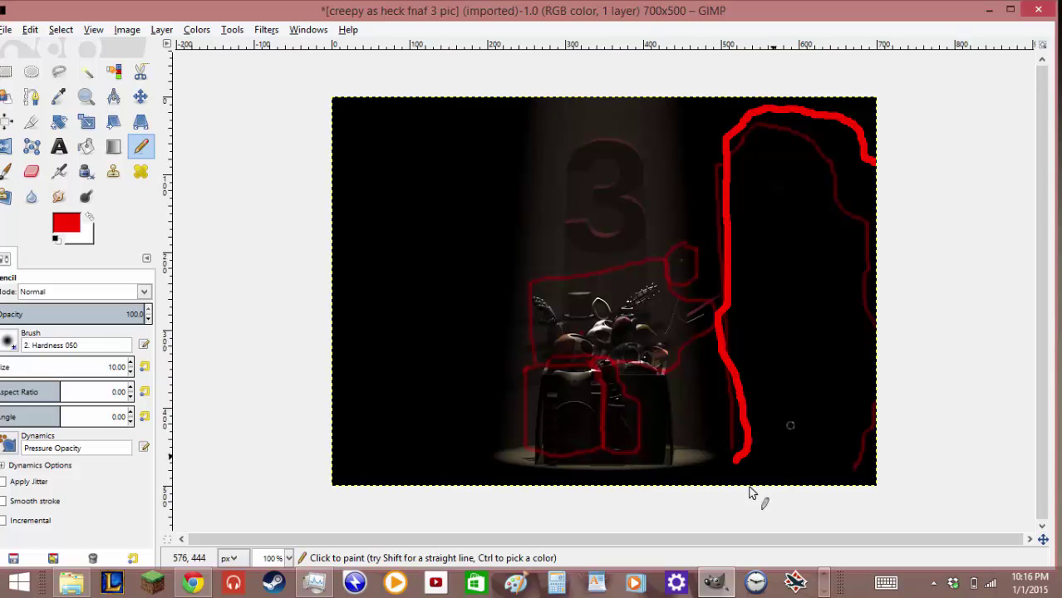
{"action": "left_click_drag", "start_coordinate": [738, 482], "coordinate": [736, 448]}
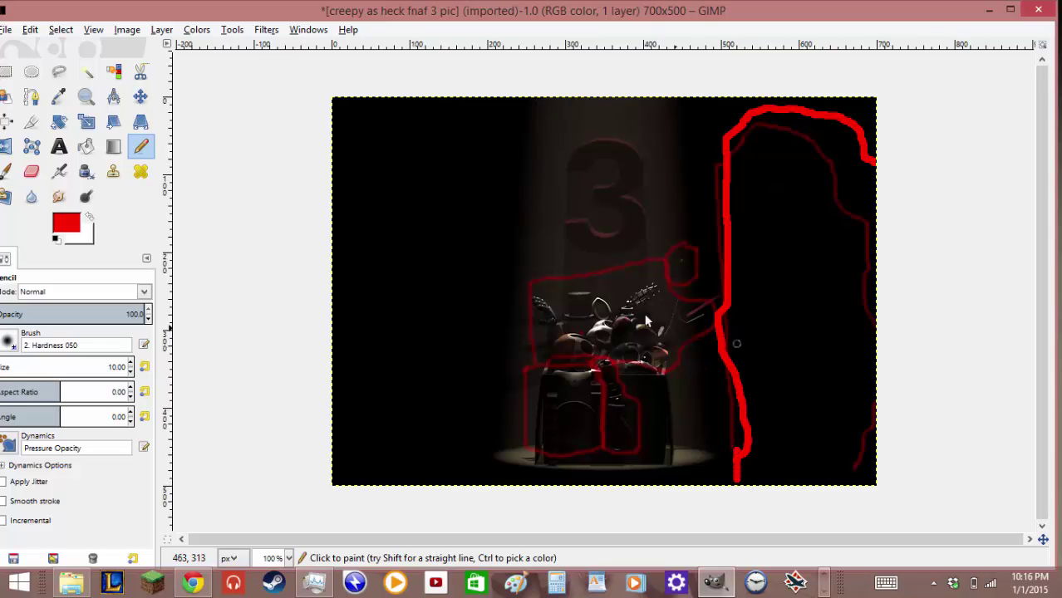
Zoom in closely on the small circled dot beside the light beam to examine it
{"action": "left_click", "coordinate": [85, 95]}
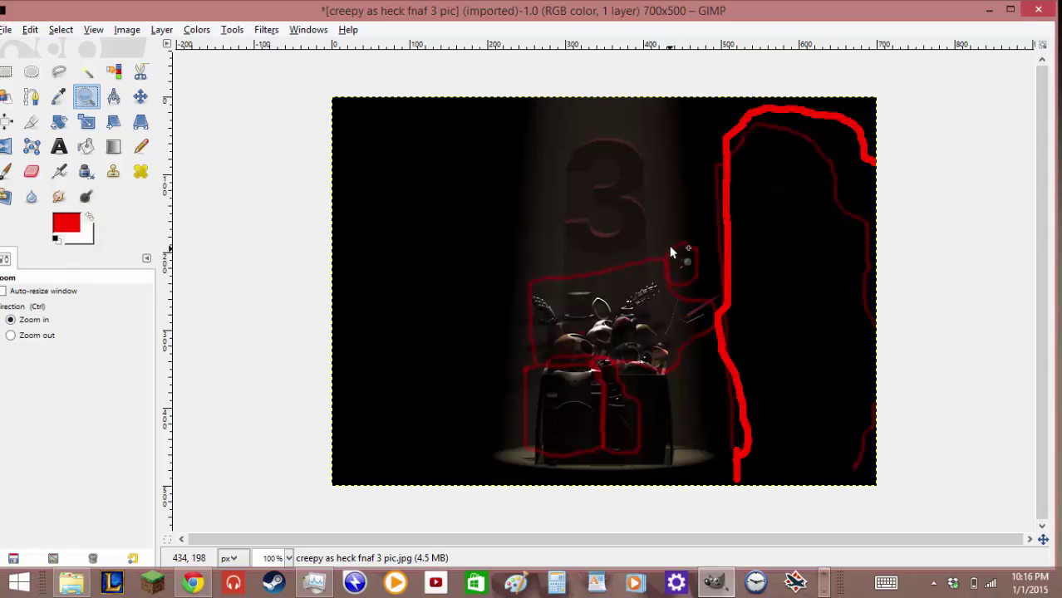
{"action": "left_click_drag", "start_coordinate": [670, 246], "coordinate": [700, 276]}
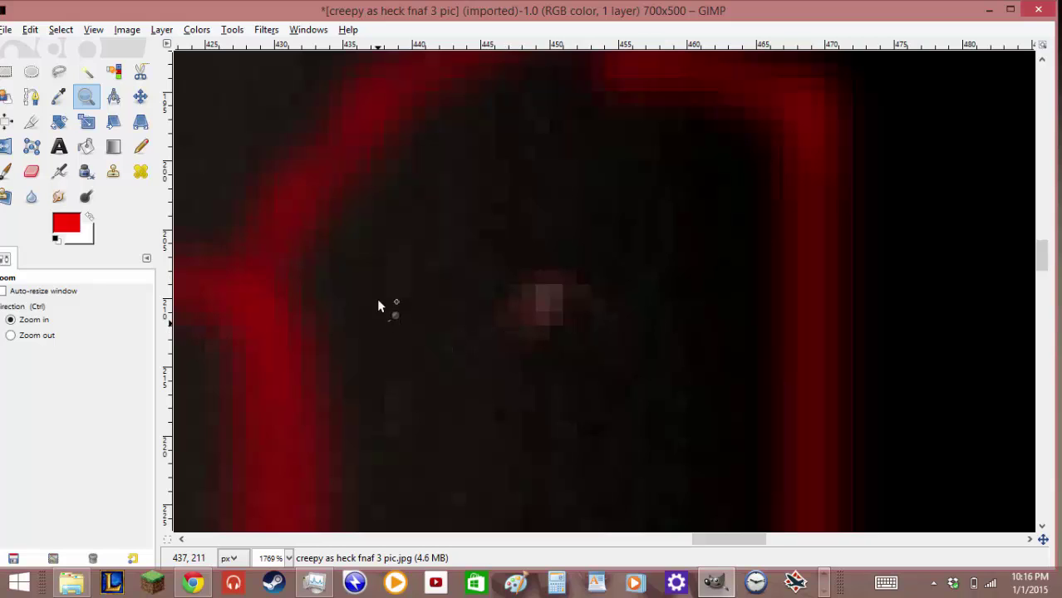
Zoom back out from the small dot and fit the entire teaser image with its red outlines in view
{"action": "left_click", "coordinate": [20, 335]}
{"action": "left_click_drag", "start_coordinate": [179, 253], "coordinate": [269, 345]}
{"action": "left_click_drag", "start_coordinate": [231, 305], "coordinate": [277, 331]}
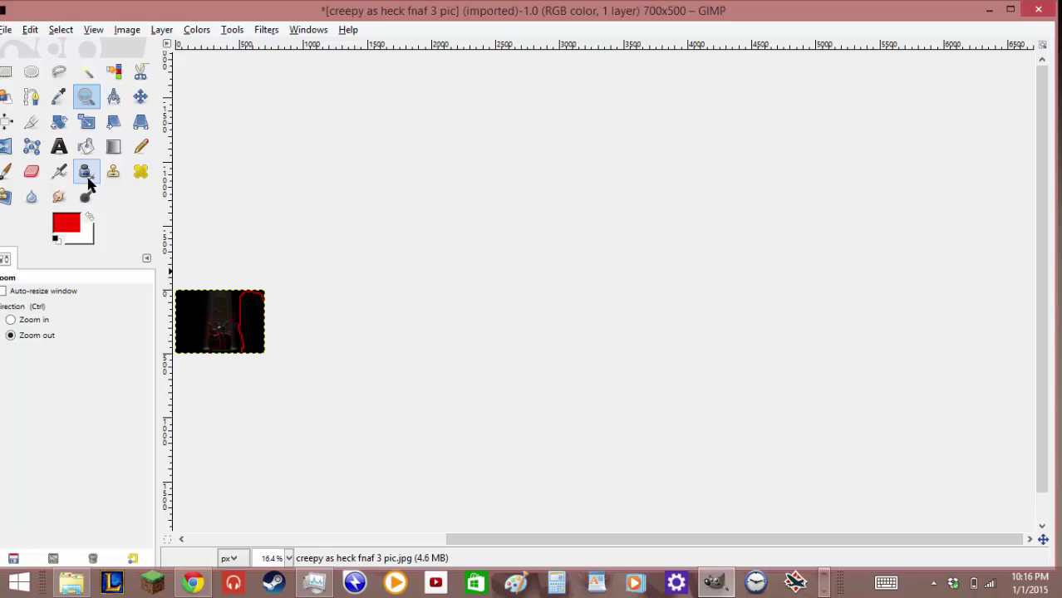
{"action": "left_click", "coordinate": [10, 323]}
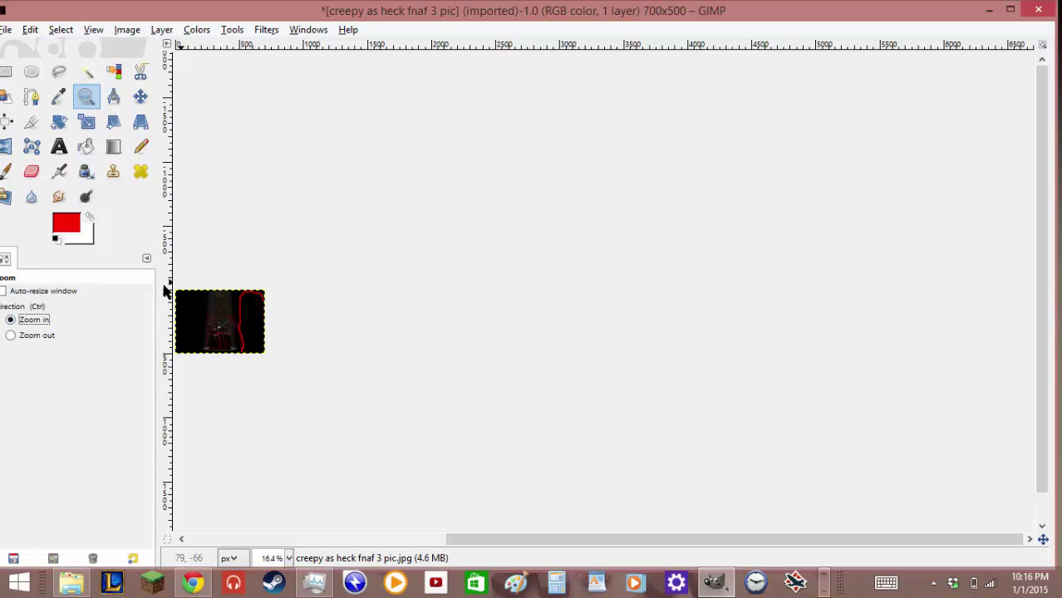
{"action": "left_click_drag", "start_coordinate": [182, 296], "coordinate": [267, 357]}
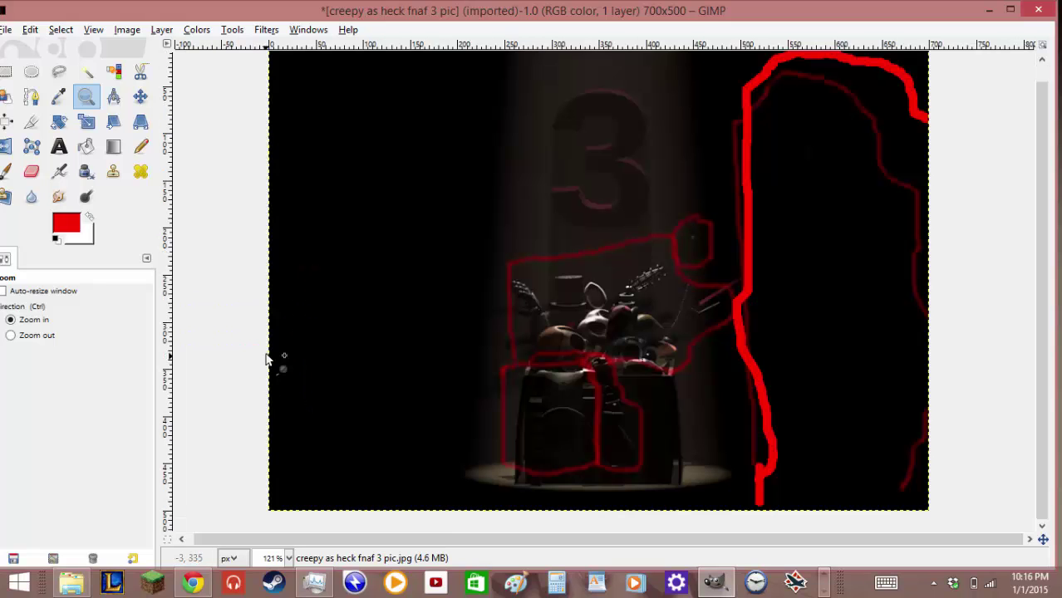
{"action": "scroll", "coordinate": [753, 264], "scroll_direction": "up", "scroll_amount": 1}
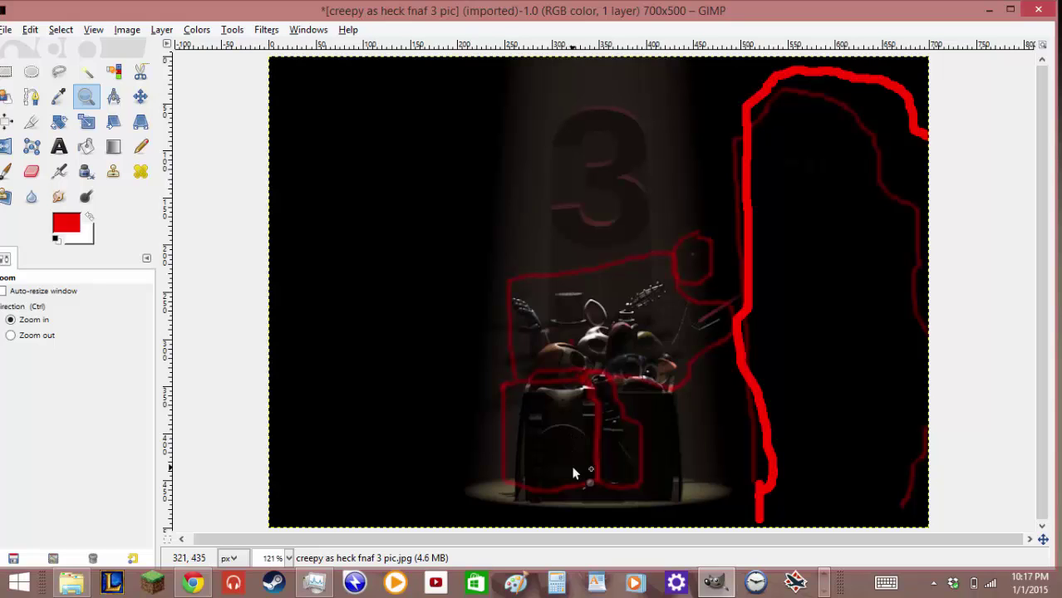
Change the foreground color to a bright magenta pink
{"action": "left_click", "coordinate": [60, 222]}
{"action": "left_click", "coordinate": [224, 264]}
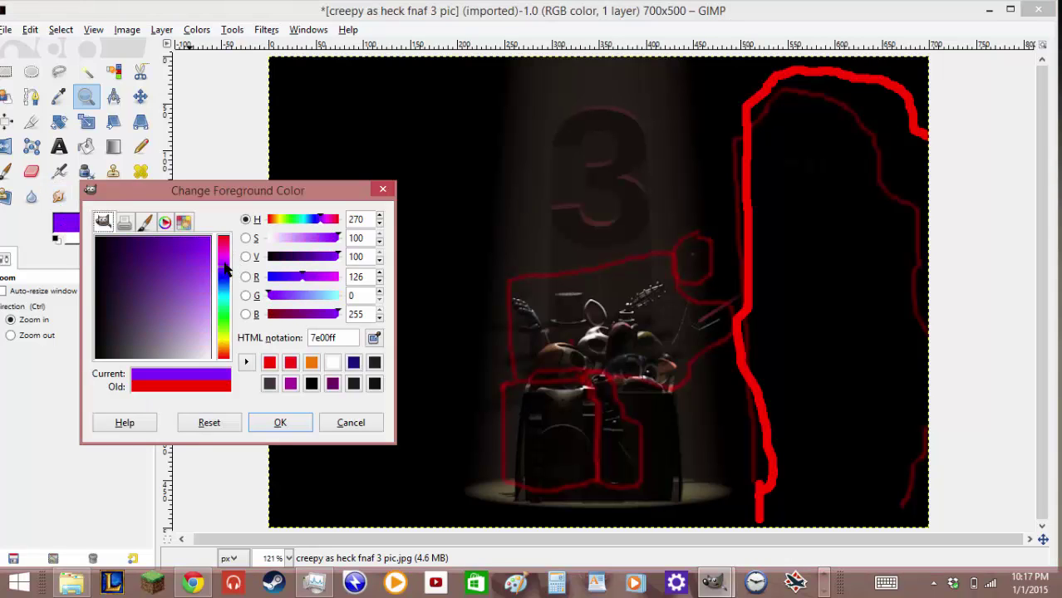
{"action": "left_click_drag", "start_coordinate": [225, 264], "coordinate": [225, 255]}
{"action": "left_click", "coordinate": [280, 423]}
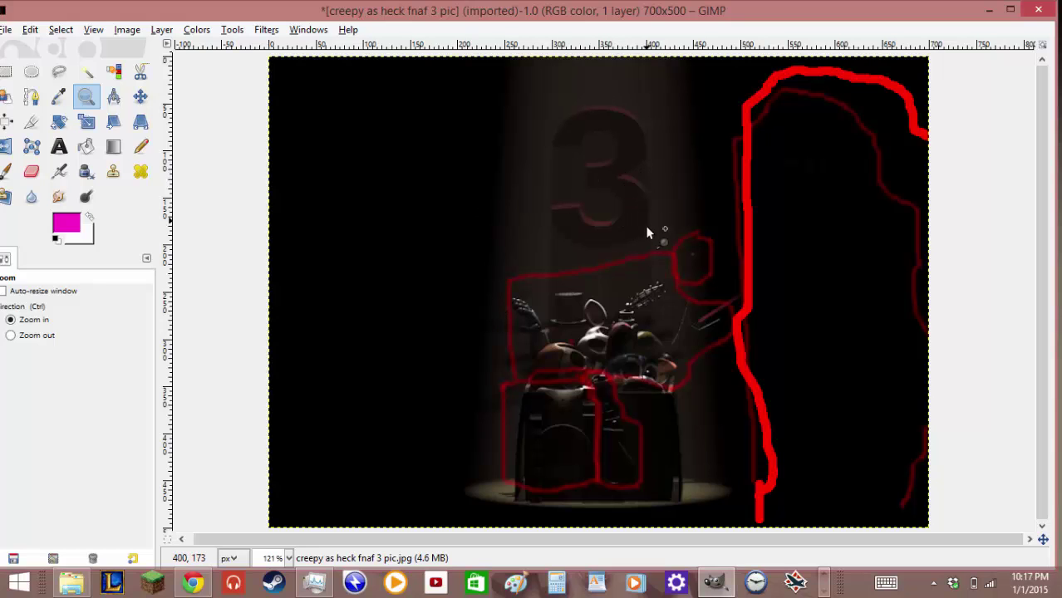
Switch to Chrome, preview the "fnaf 2 missing paper plate" picture among the paper plate mystery image results, and return to the teaser image in GIMP
{"action": "left_click", "coordinate": [191, 584]}
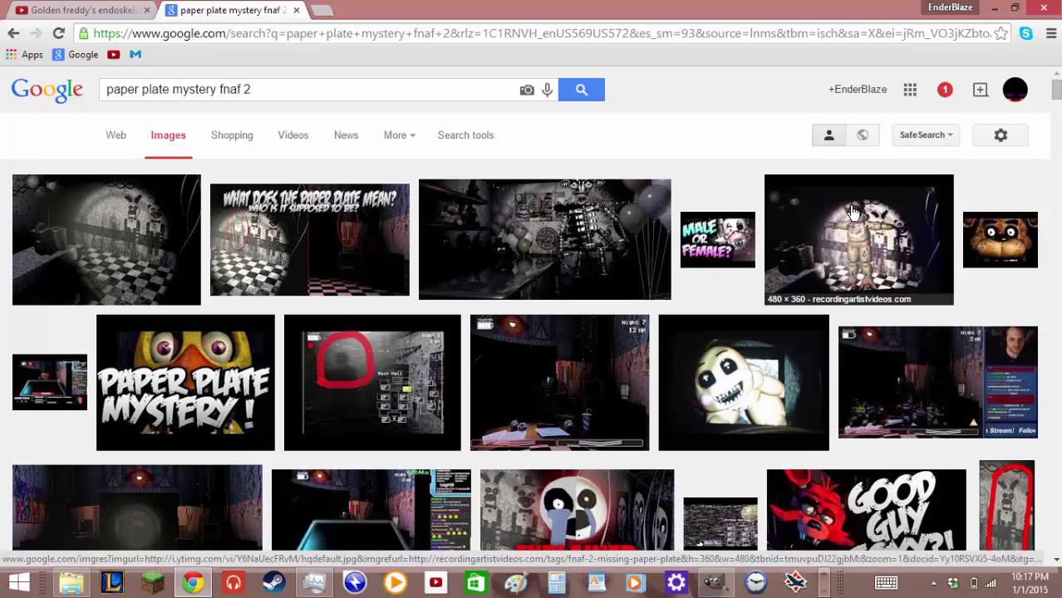
{"action": "left_click", "coordinate": [853, 262]}
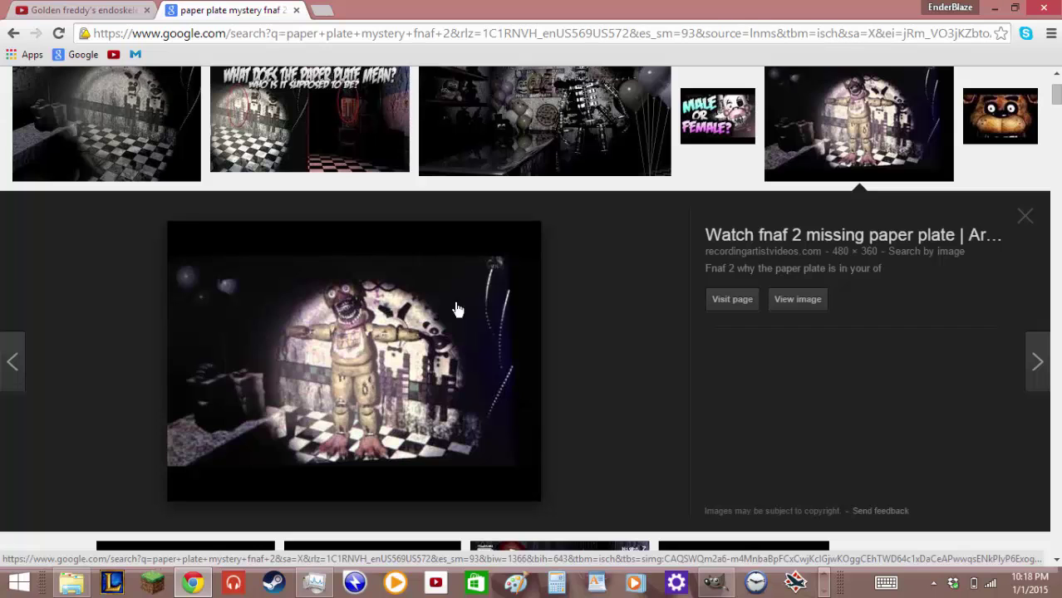
{"action": "left_click", "coordinate": [995, 8]}
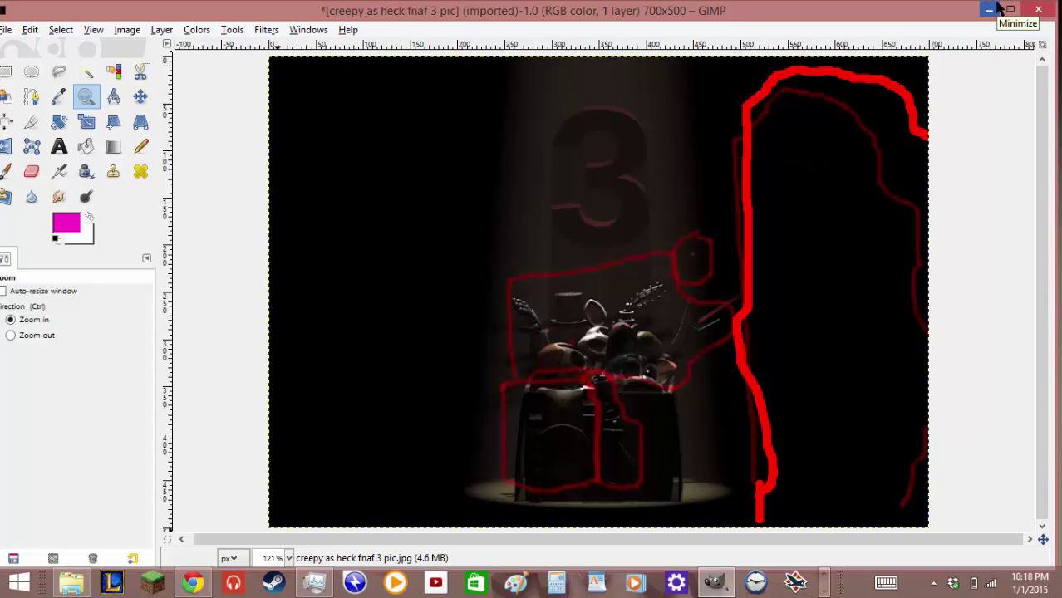
{"action": "left_click", "coordinate": [998, 8]}
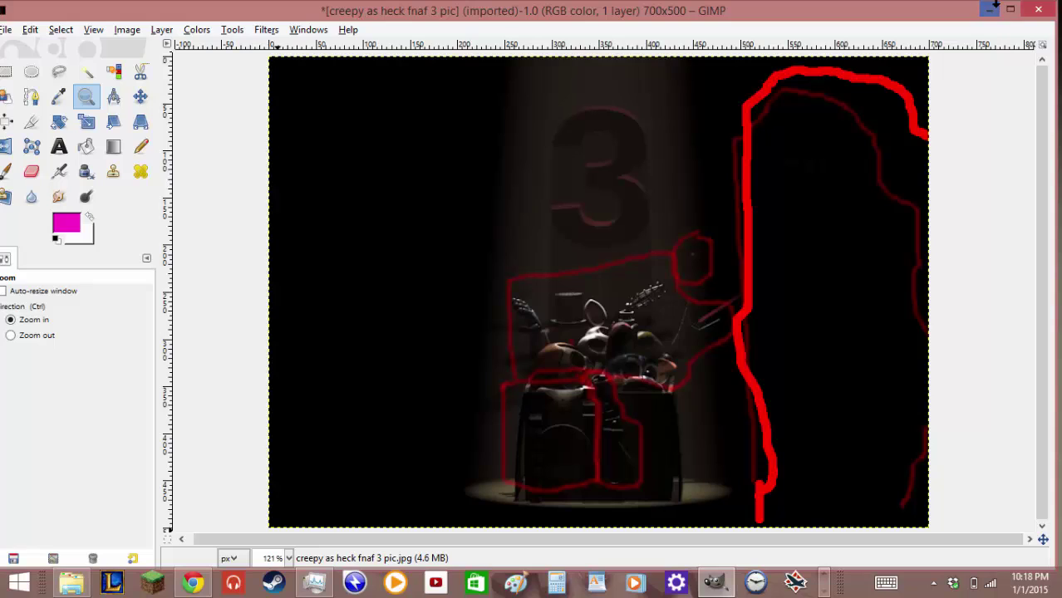
{"action": "left_click", "coordinate": [996, 5]}
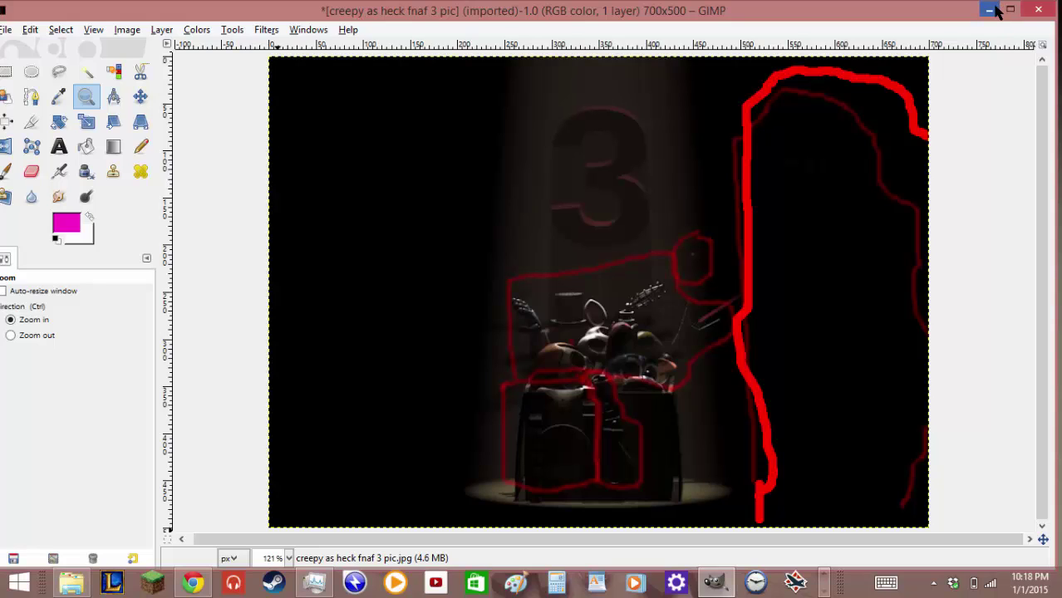